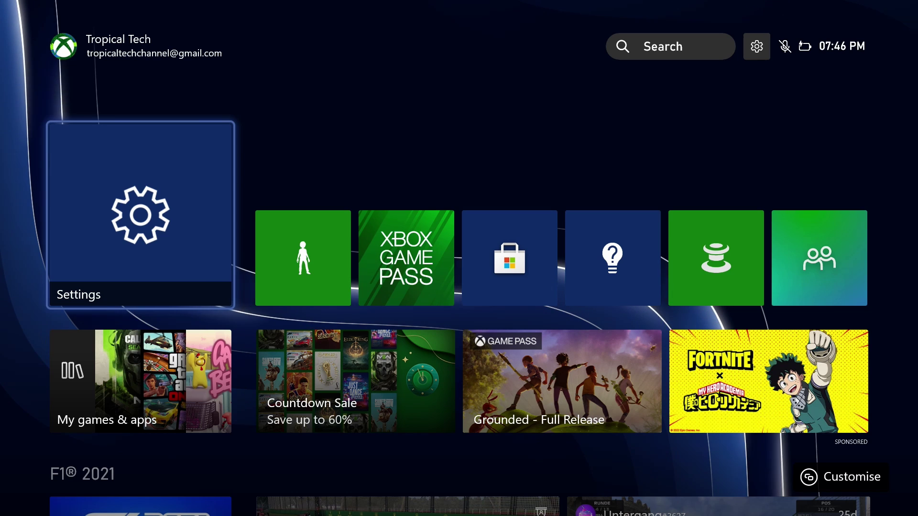
# From the guide's Profile & system section, open Settings and go to General > TV & display options
pyautogui.press('super')
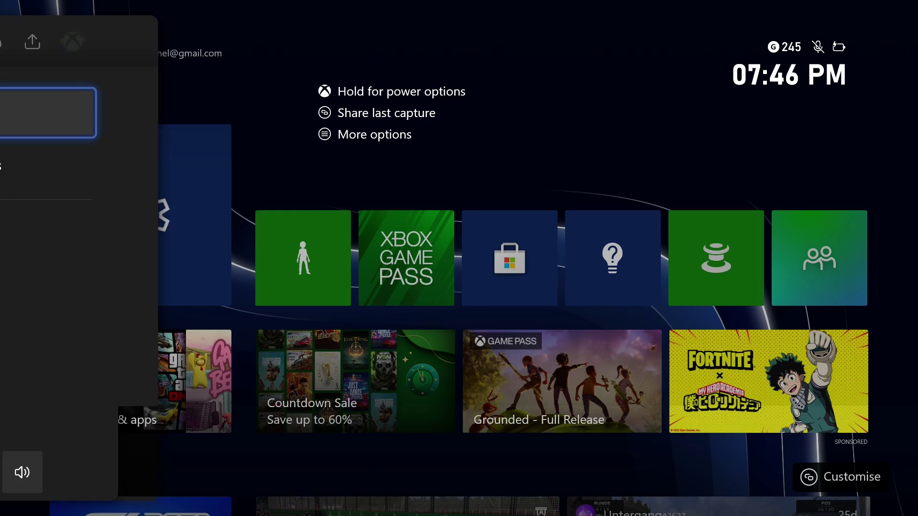
pyautogui.press('Right')
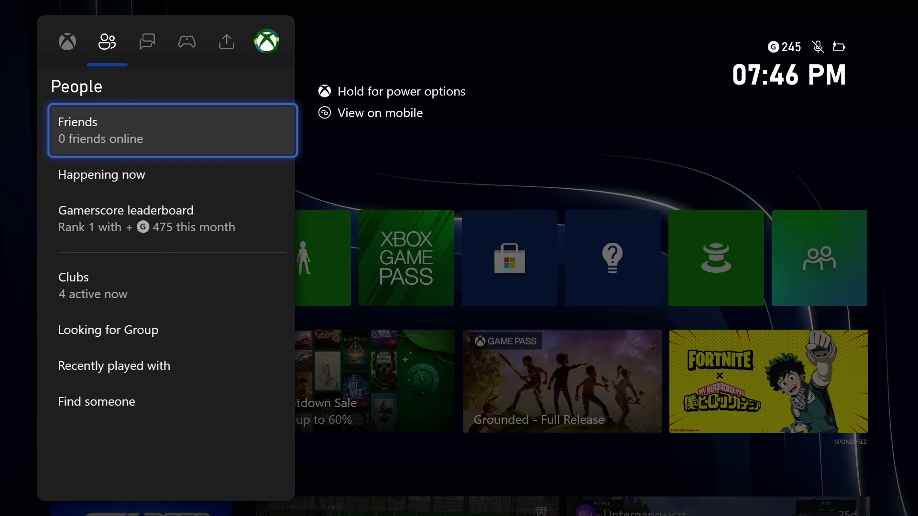
pyautogui.press('Right')
pyautogui.press('Right')
pyautogui.press('Right')
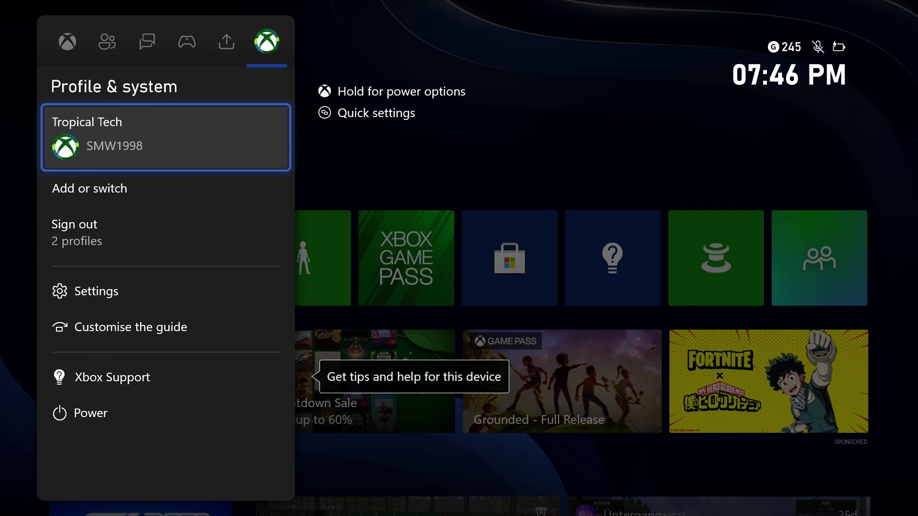
pyautogui.press('Down')
pyautogui.press('Down')
pyautogui.press('Down')
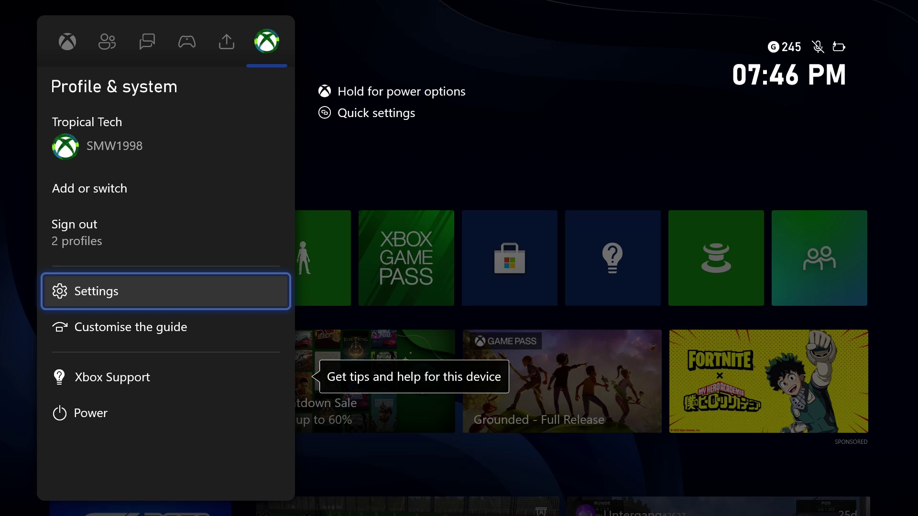
pyautogui.press('Return')
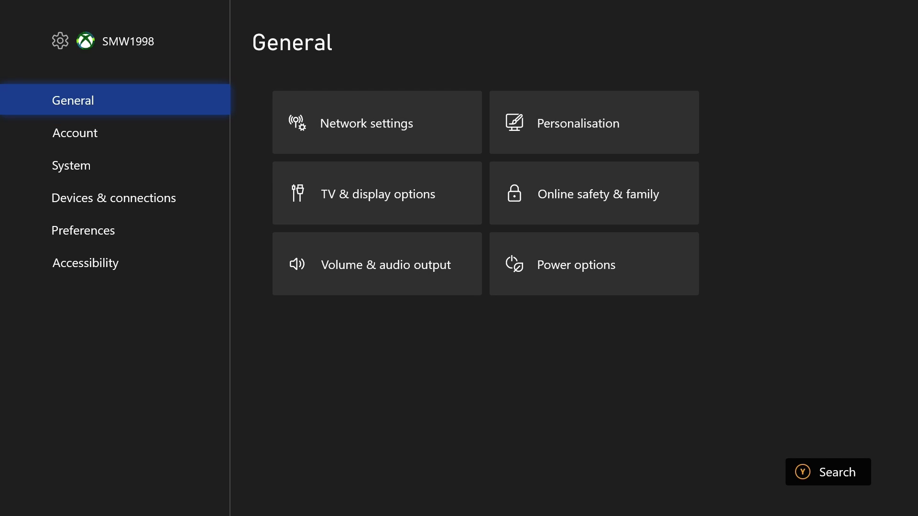
pyautogui.press('Right')
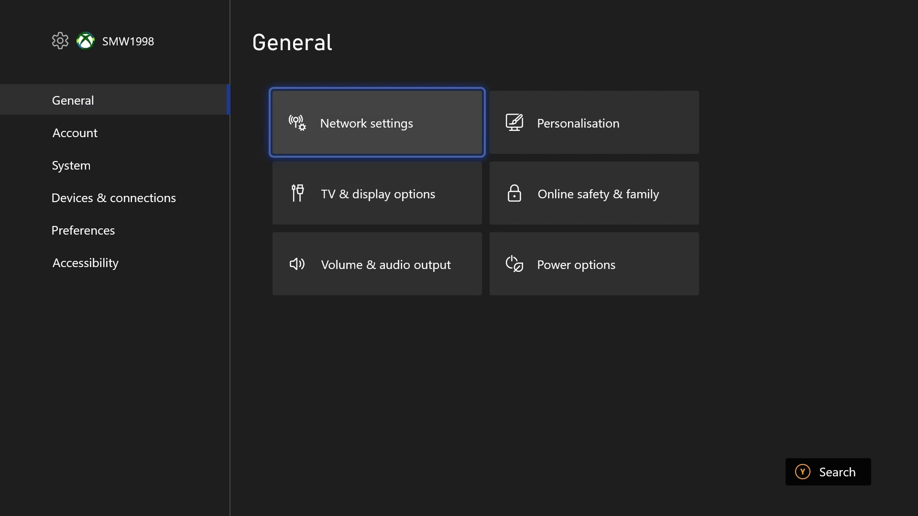
pyautogui.press('Down')
pyautogui.press('Return')
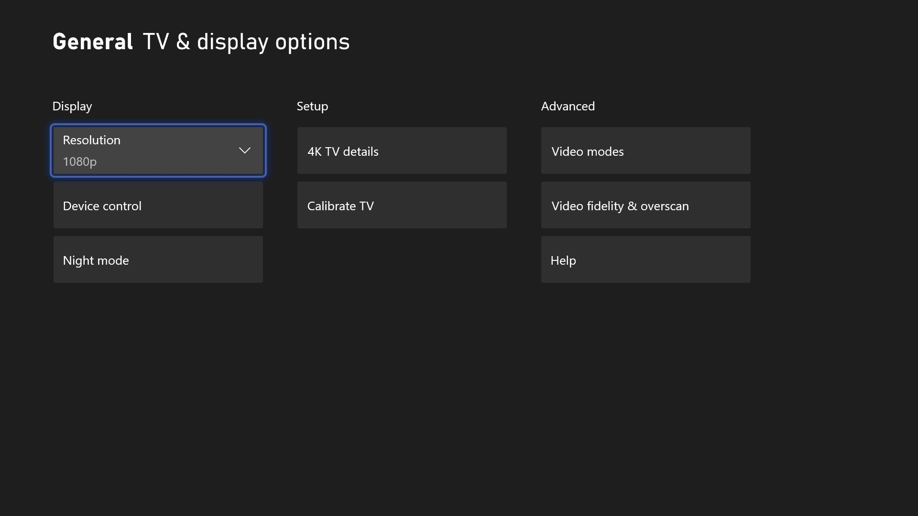
pyautogui.press('Return')
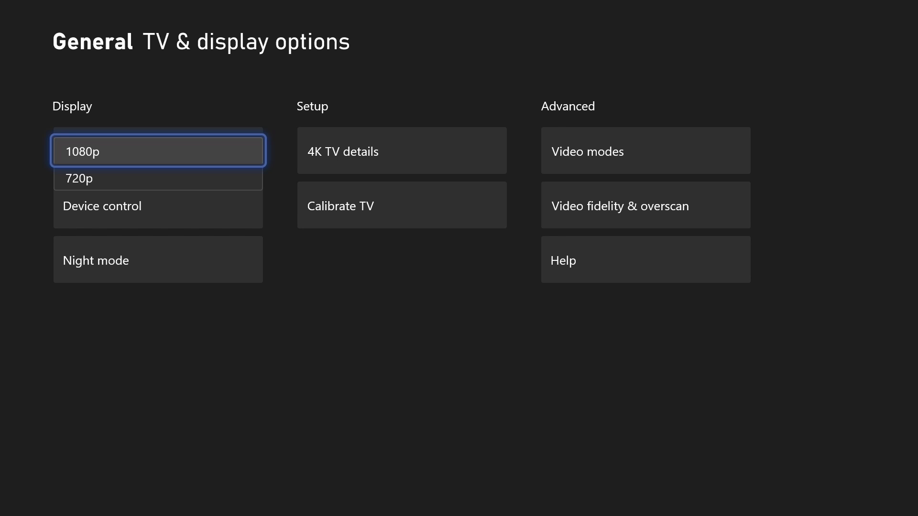
pyautogui.press('Down')
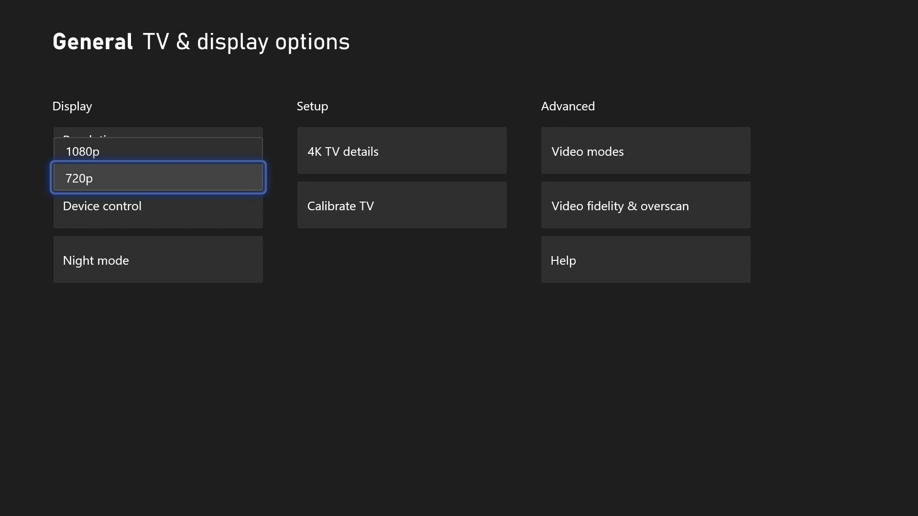
pyautogui.press('Up')
pyautogui.press('Down')
pyautogui.press('Up')
pyautogui.press('Down')
pyautogui.press('Up')
pyautogui.press('Down')
pyautogui.press('Up')
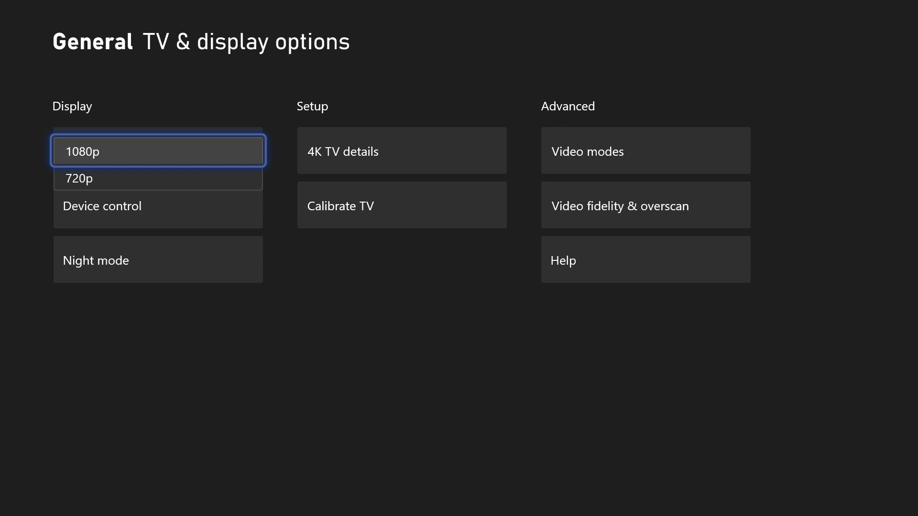
pyautogui.press('Return')
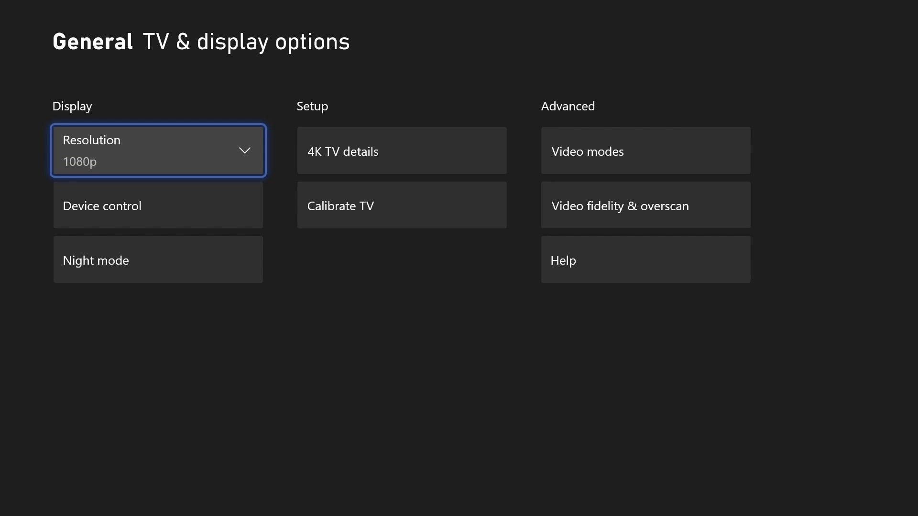
pyautogui.press('Right')
pyautogui.press('Right')
pyautogui.press('Return')
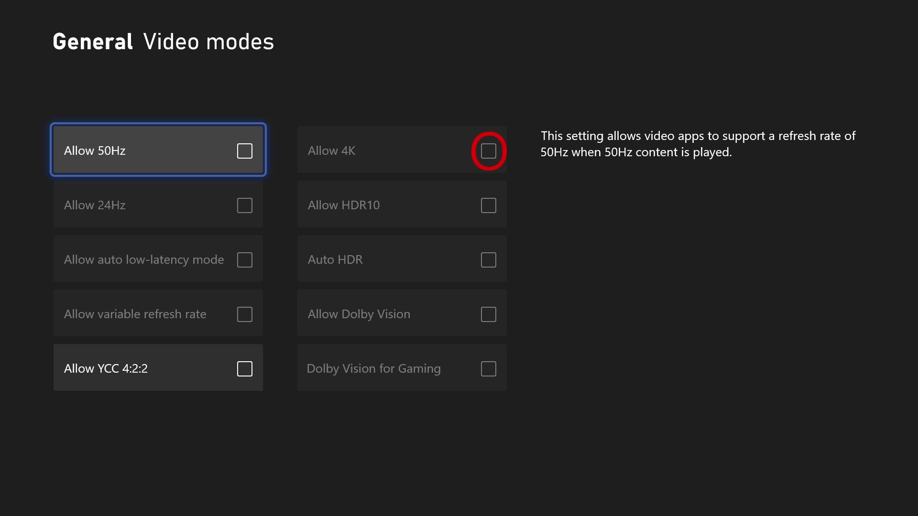
pyautogui.press('Escape')
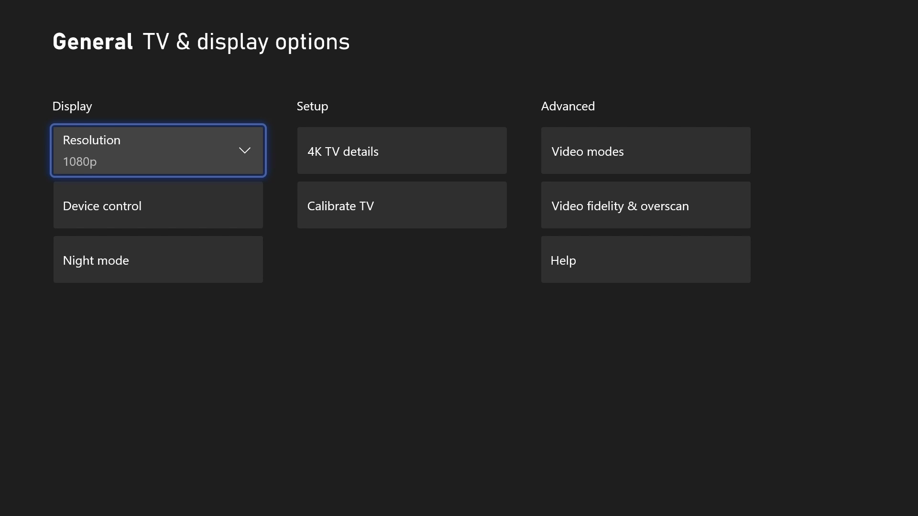
# View the 4K TV details support report, then return to TV & display options
pyautogui.press('Right')
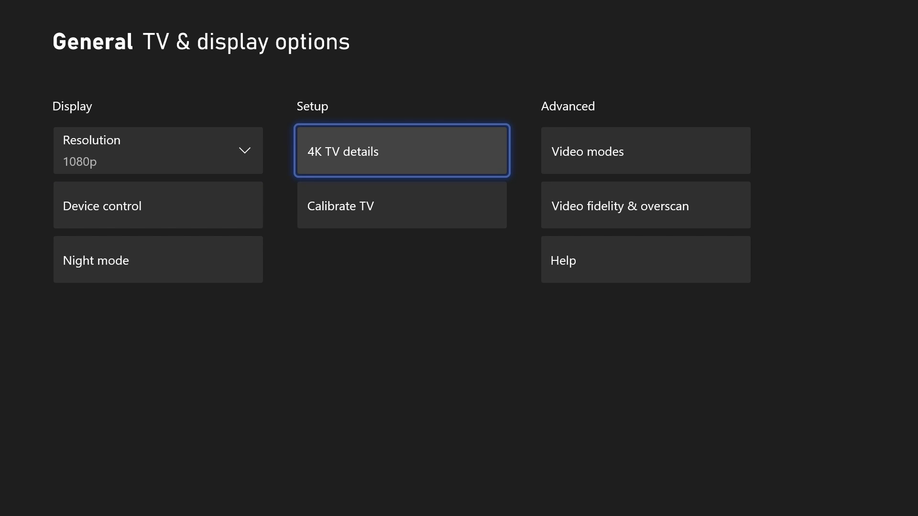
pyautogui.press('Return')
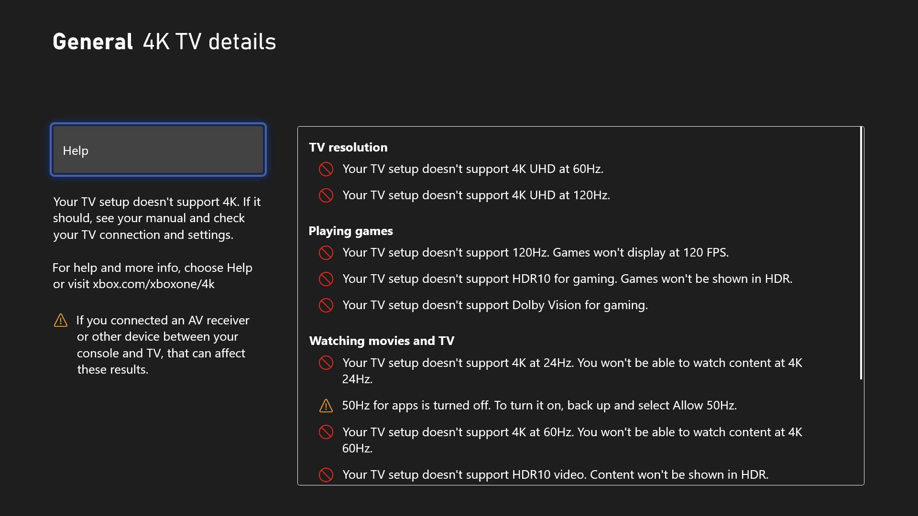
pyautogui.press('Escape')
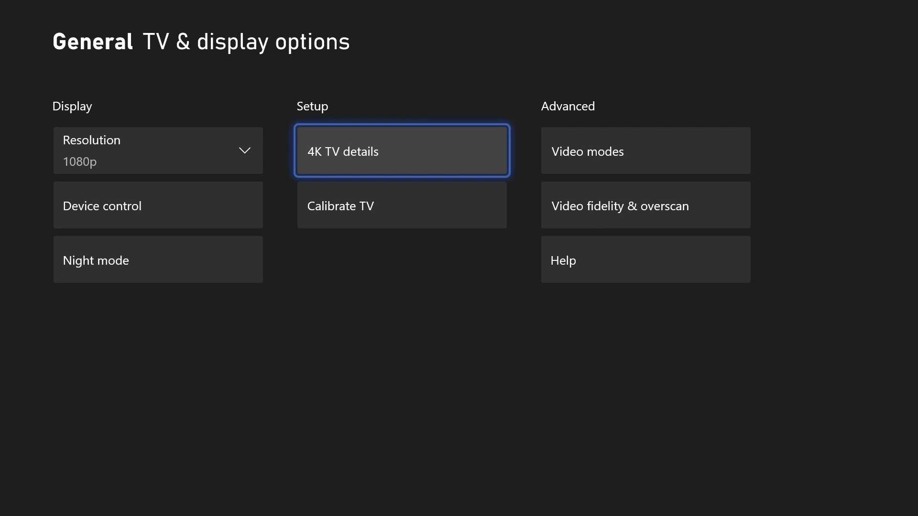
# Run Calibrate TV through recommended settings, aspect ratio, brightness and contrast patterns to the second brightness check
pyautogui.press('Down')
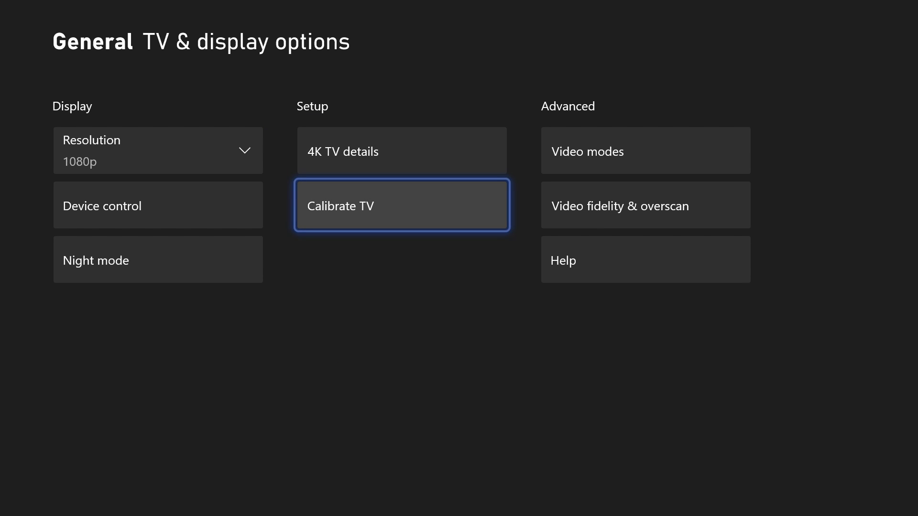
pyautogui.press('Return')
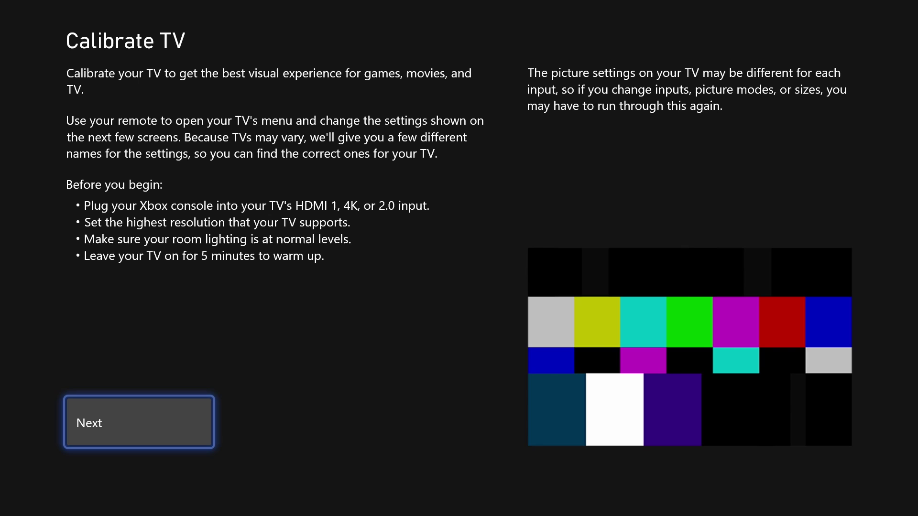
pyautogui.press('Return')
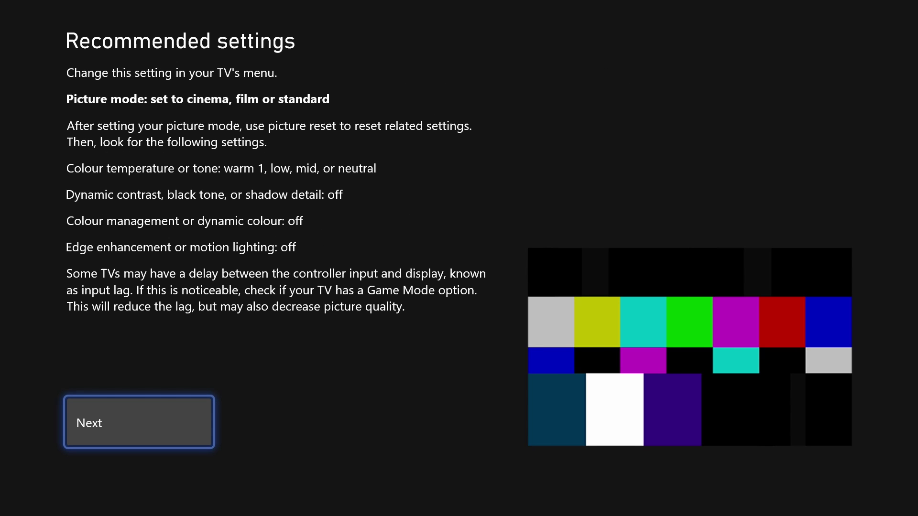
pyautogui.press('Return')
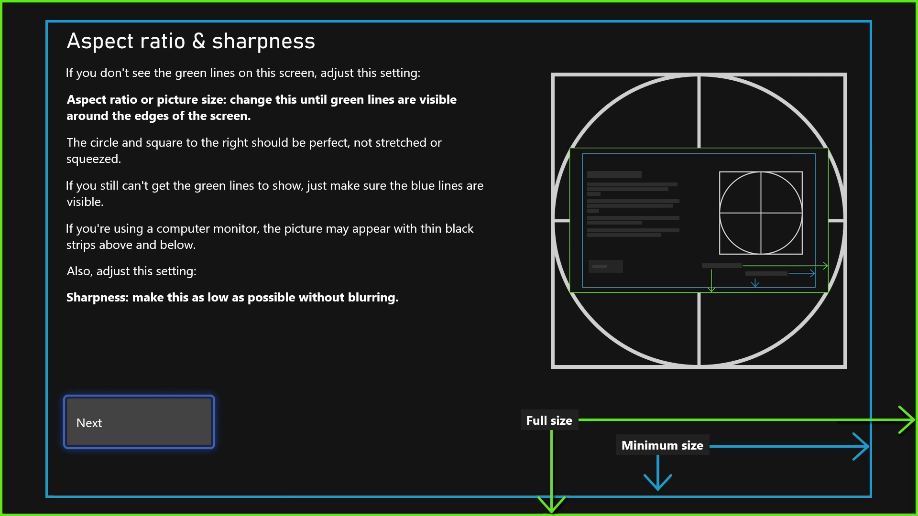
pyautogui.press('Return')
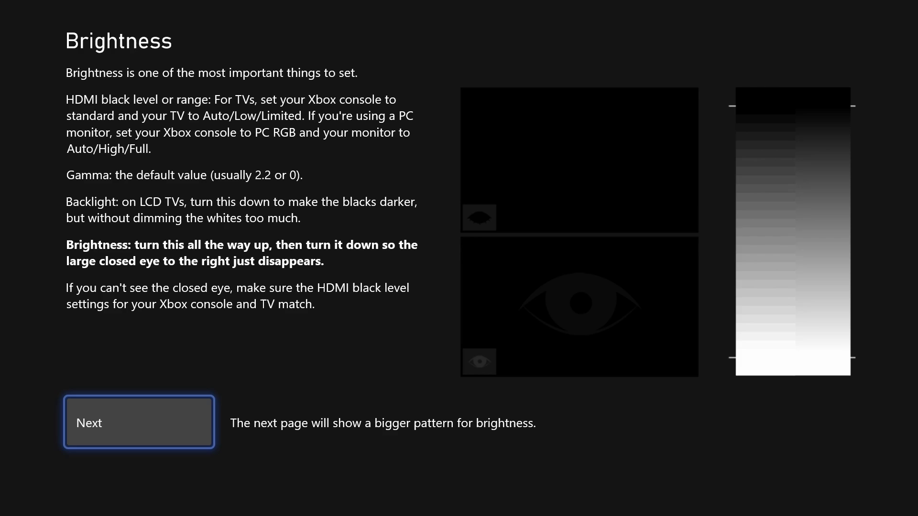
pyautogui.press('Return')
pyautogui.press('Return')
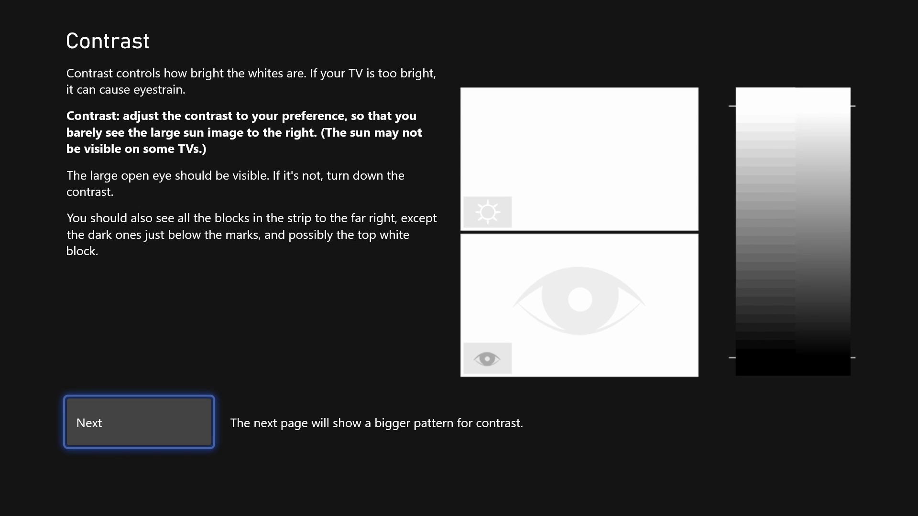
pyautogui.press('Return')
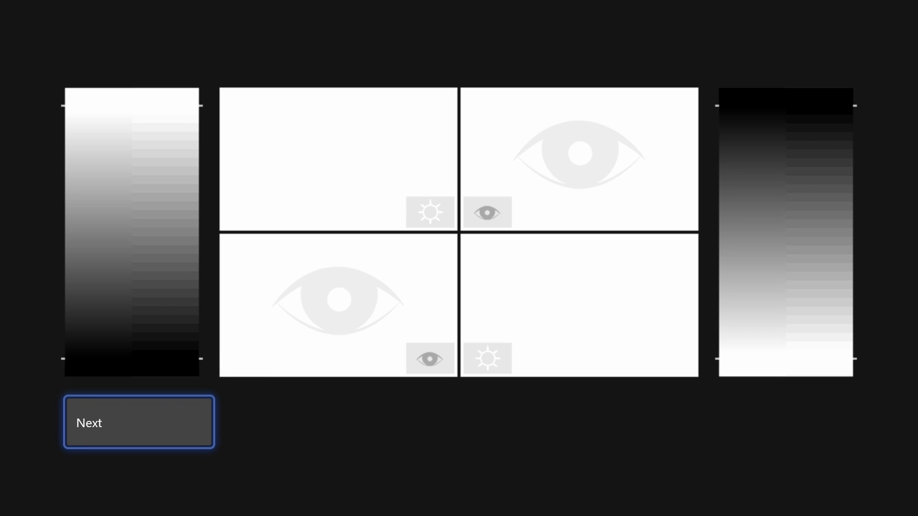
pyautogui.press('Return')
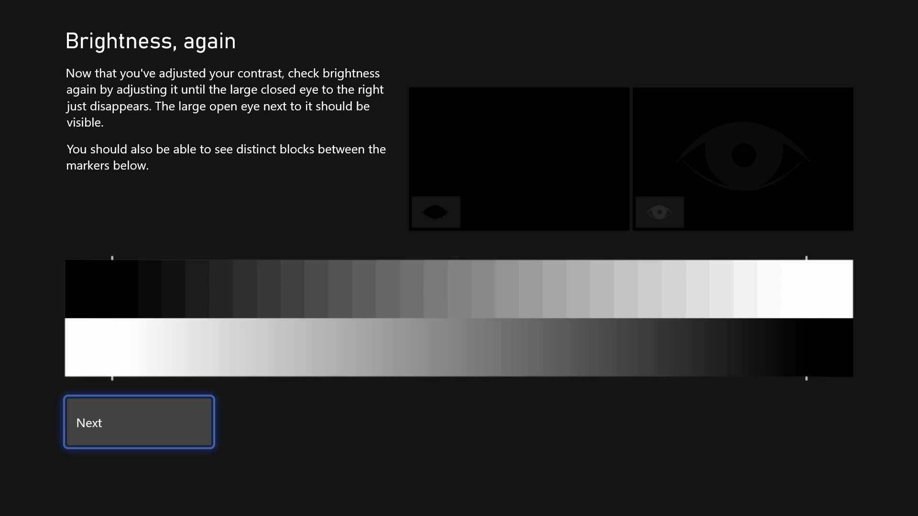
pyautogui.press('Return')
pyautogui.press('Return')
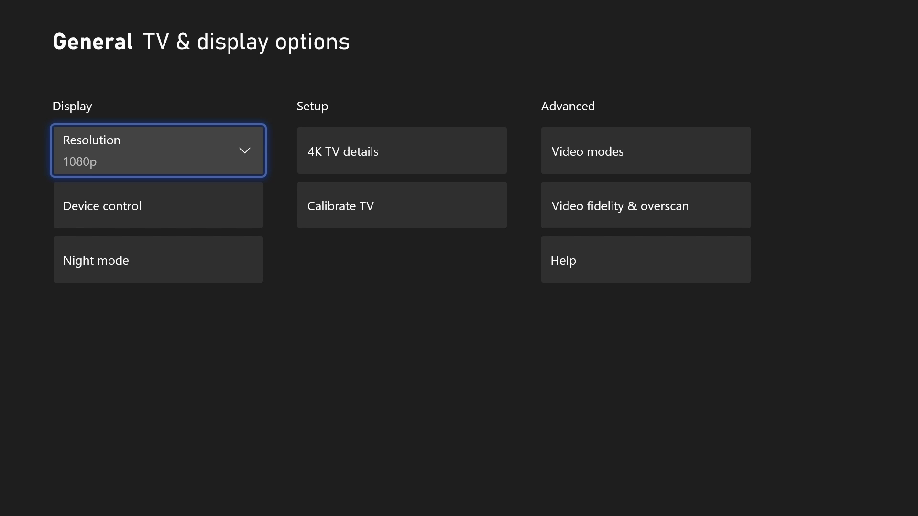
# Open Video modes to review Allow 50Hz and the other unchecked refresh-rate and HDR options
pyautogui.press('Right')
pyautogui.press('Right')
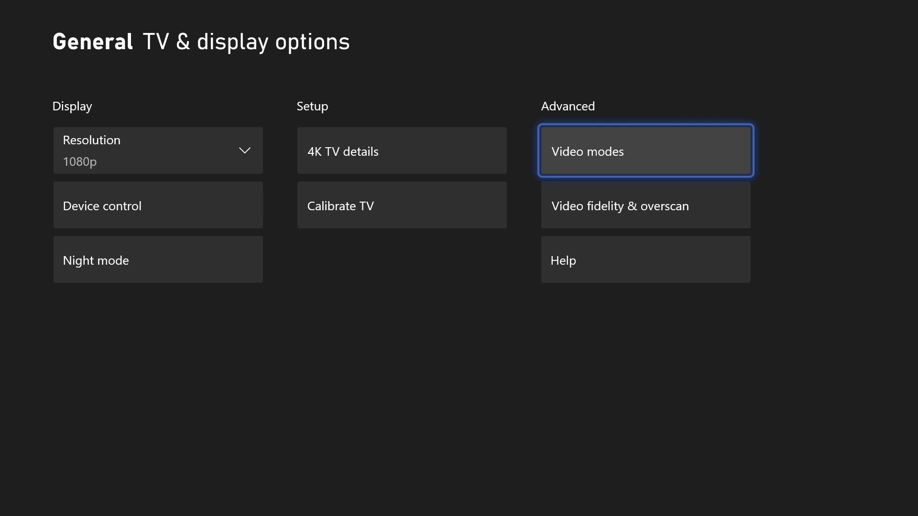
pyautogui.press('Return')
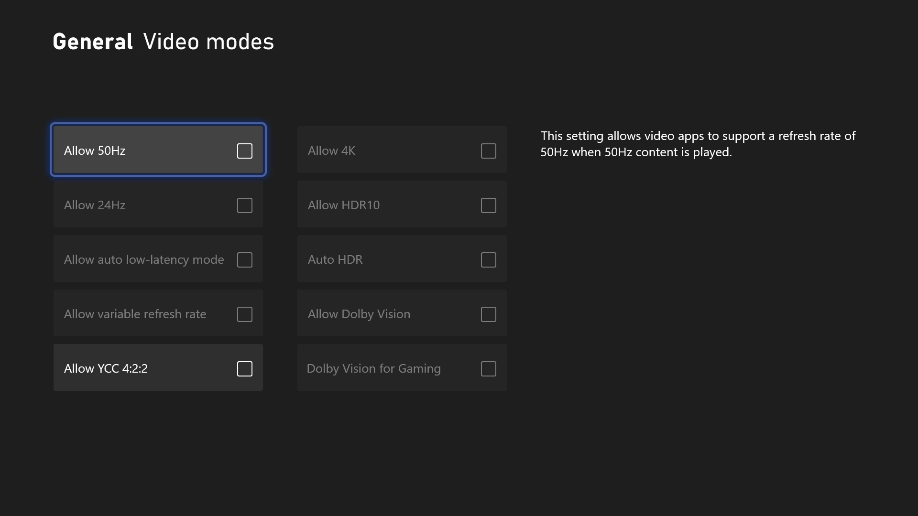
# Go back from Video modes and open Video fidelity & overscan
pyautogui.press('Escape')
pyautogui.press('Right')
pyautogui.press('Right')
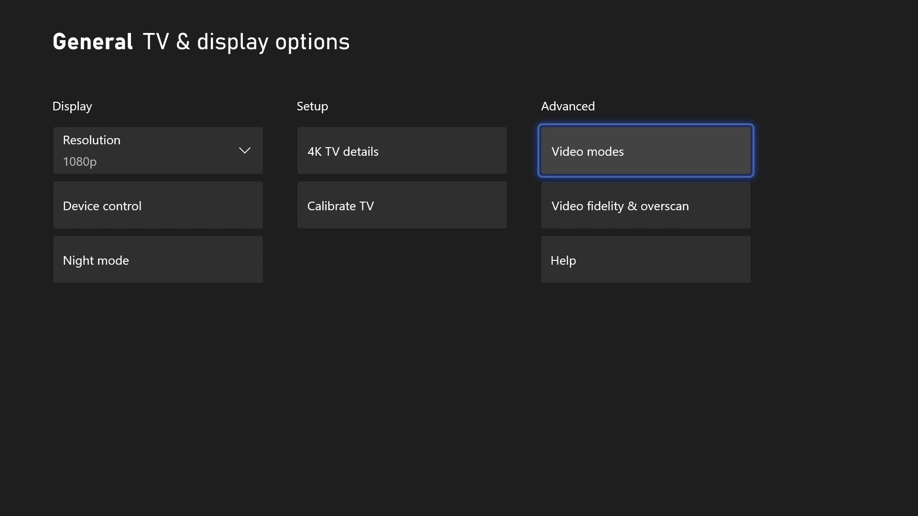
pyautogui.press('Down')
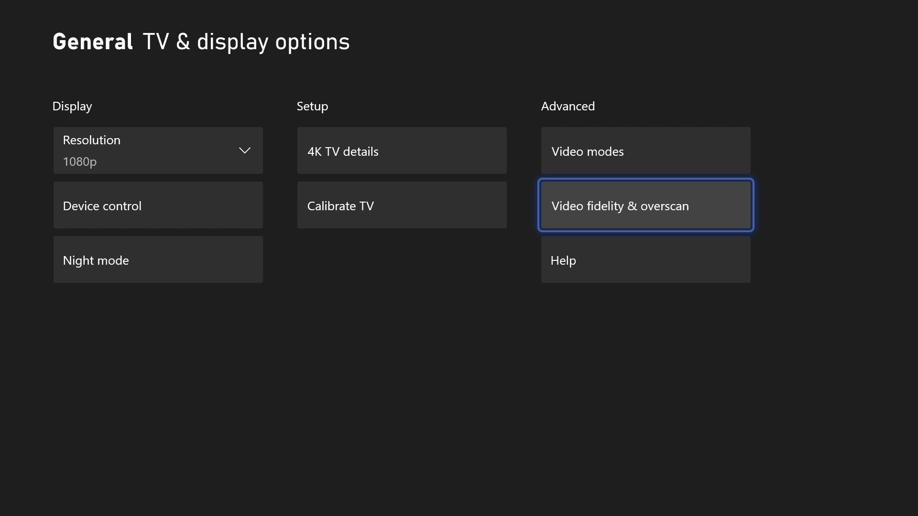
pyautogui.press('Return')
# Keep colour depth at 36 bits per pixel (12-bit) and colour space at Standard (Recommended)
pyautogui.press('Right')
pyautogui.press('Return')
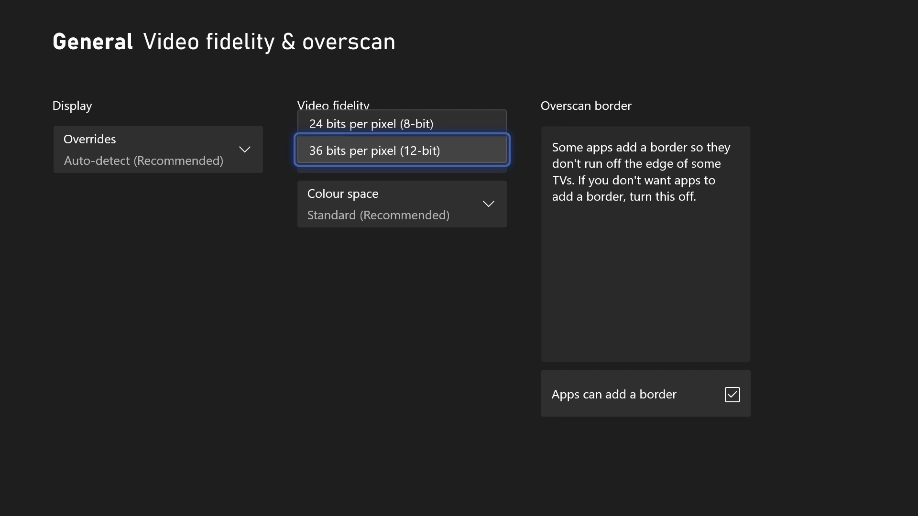
pyautogui.press('Return')
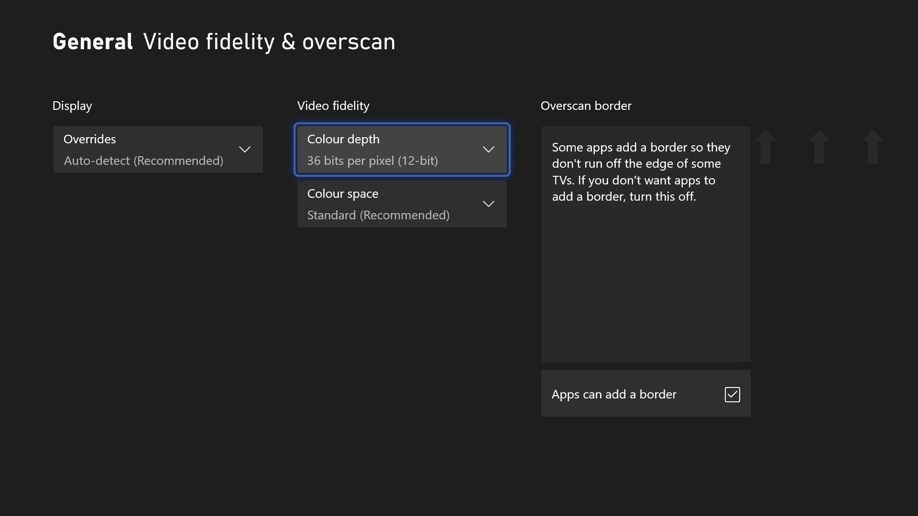
pyautogui.press('Down')
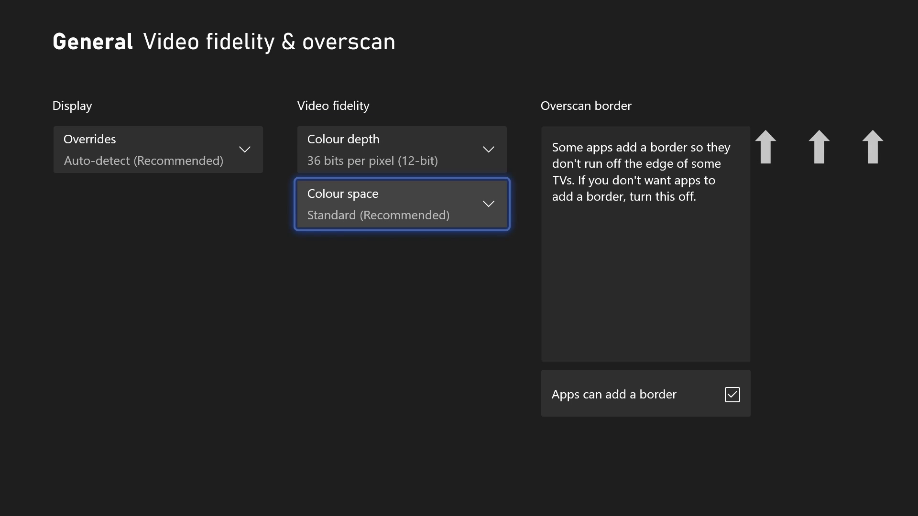
pyautogui.press('Return')
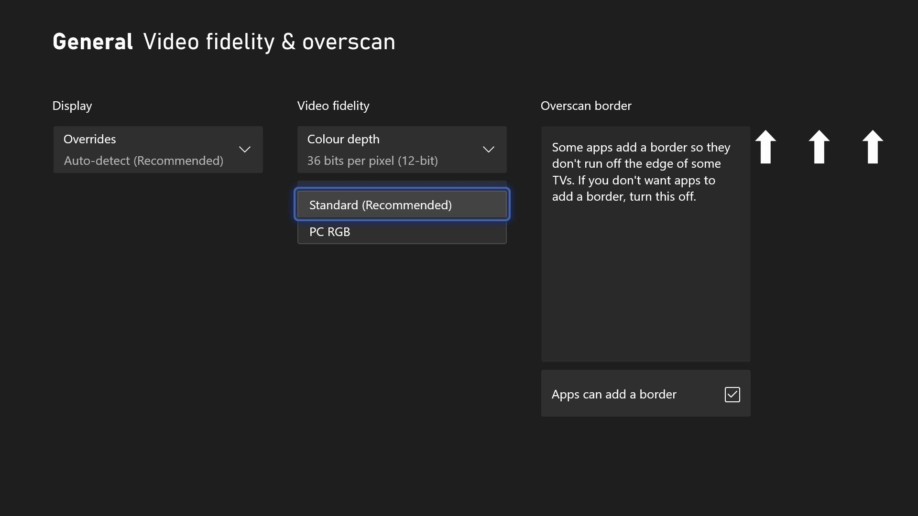
pyautogui.press('Return')
# Press B to leave TV & display options and head back toward the Home dashboard
pyautogui.press('Escape')
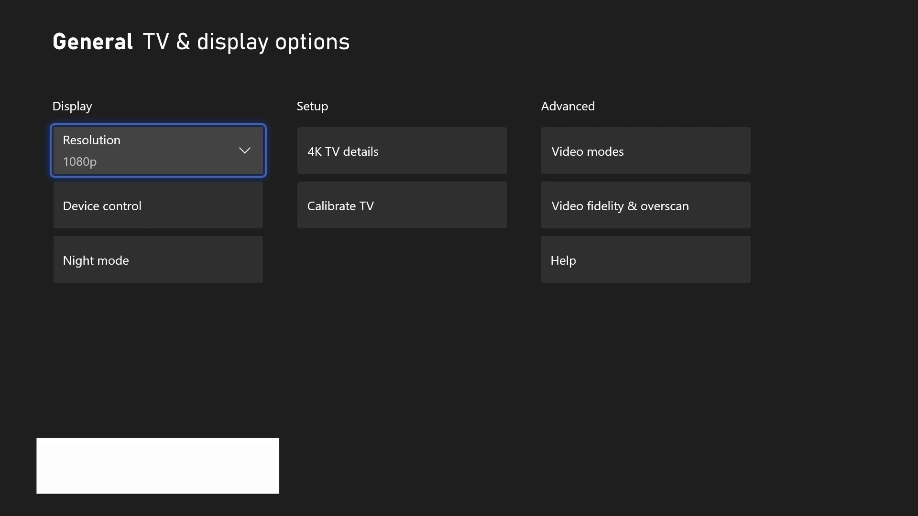